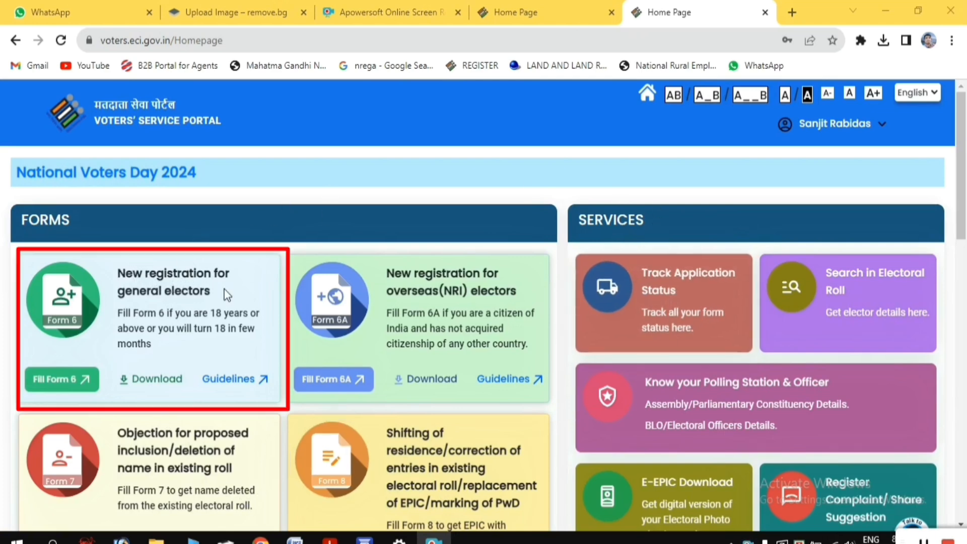
Start Form 6 for new general electors, setting the state to West Bengal and the district to MALDA
click(79, 383)
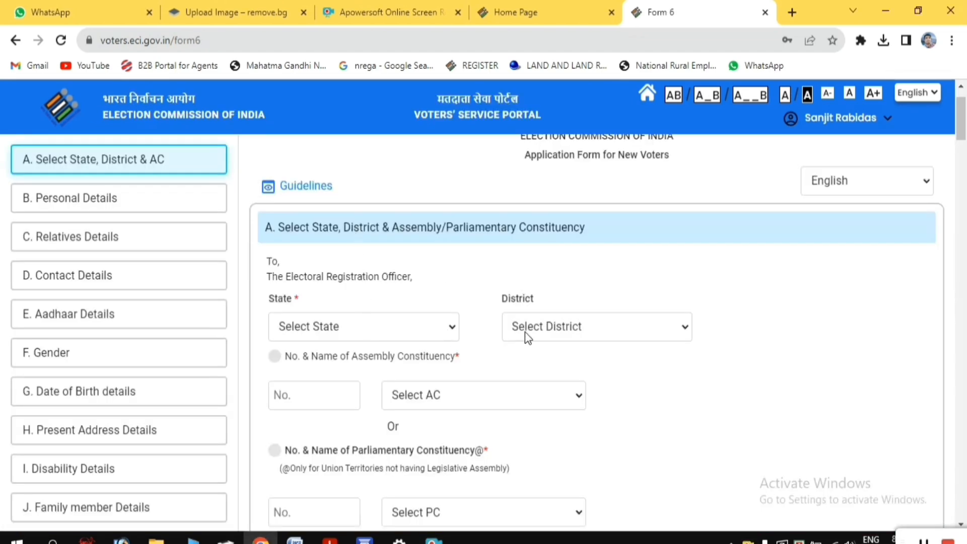
click(368, 337)
click(322, 304)
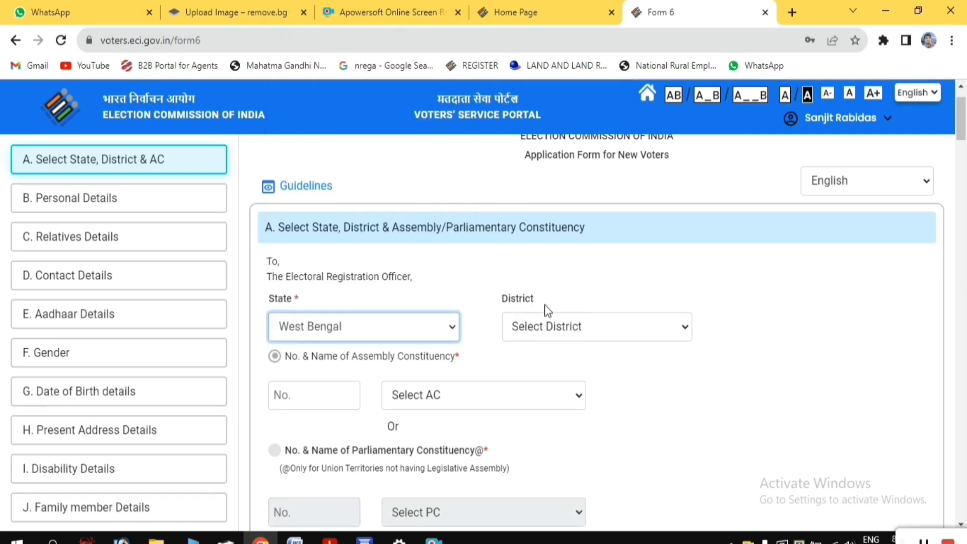
click(555, 331)
click(495, 356)
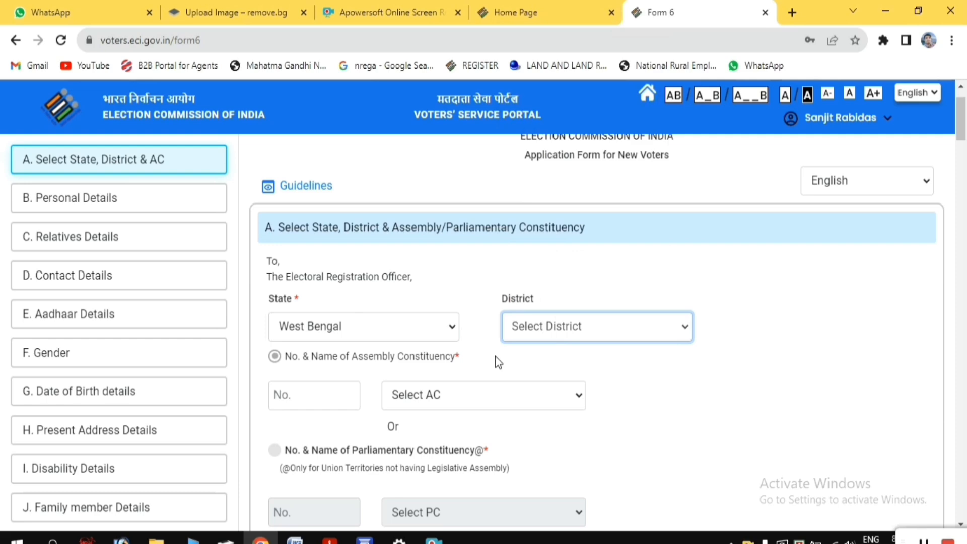
Choose the applicant's assembly constituency and continue to the Personal Details section
scroll(355, 363, down, 1)
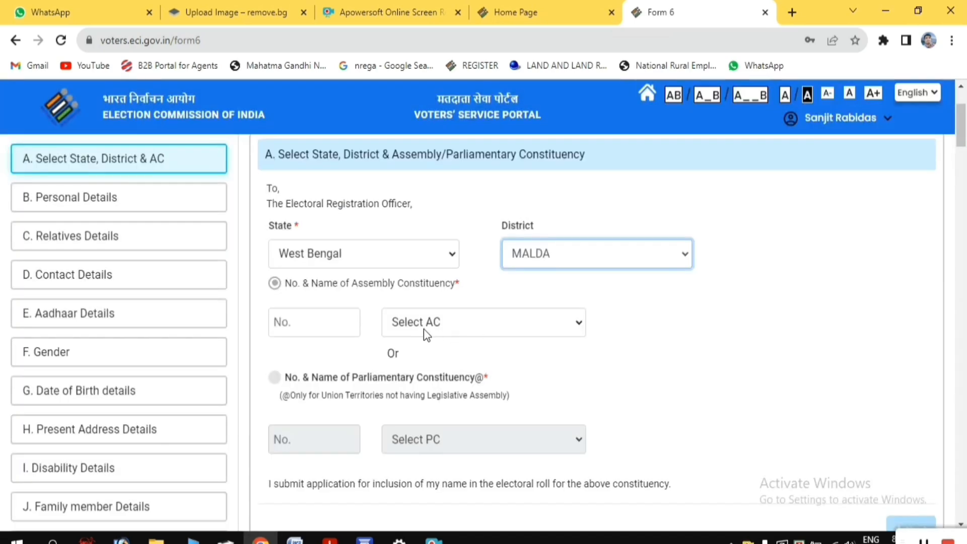
click(457, 332)
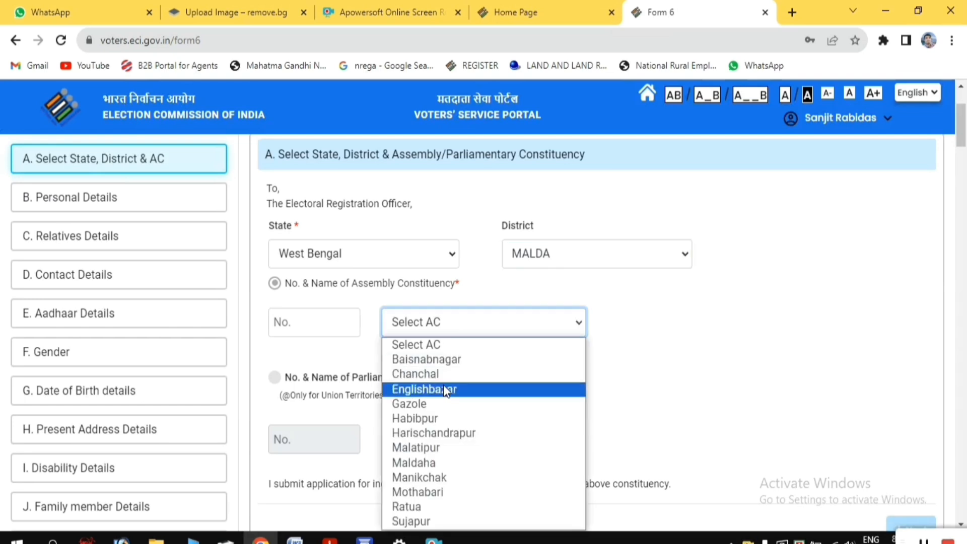
click(434, 477)
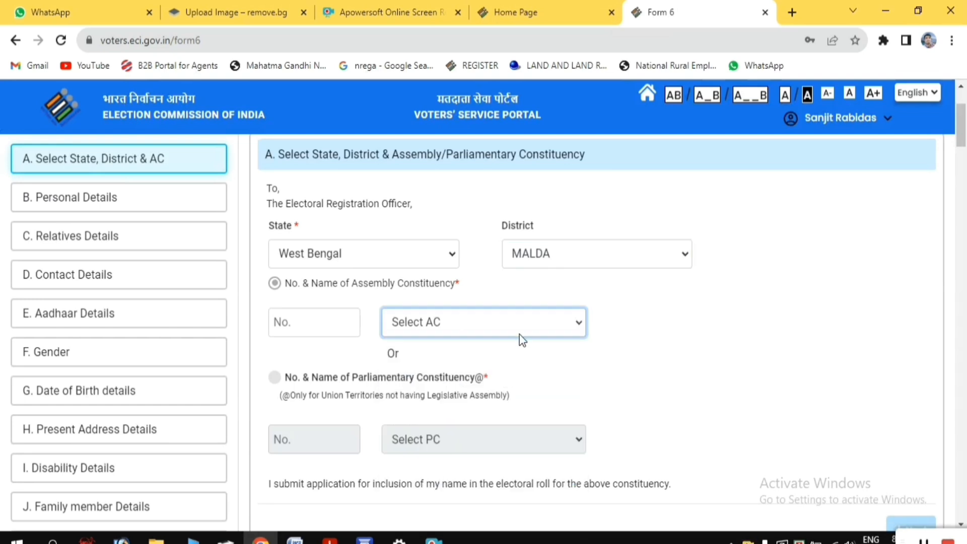
scroll(655, 320, down, 3)
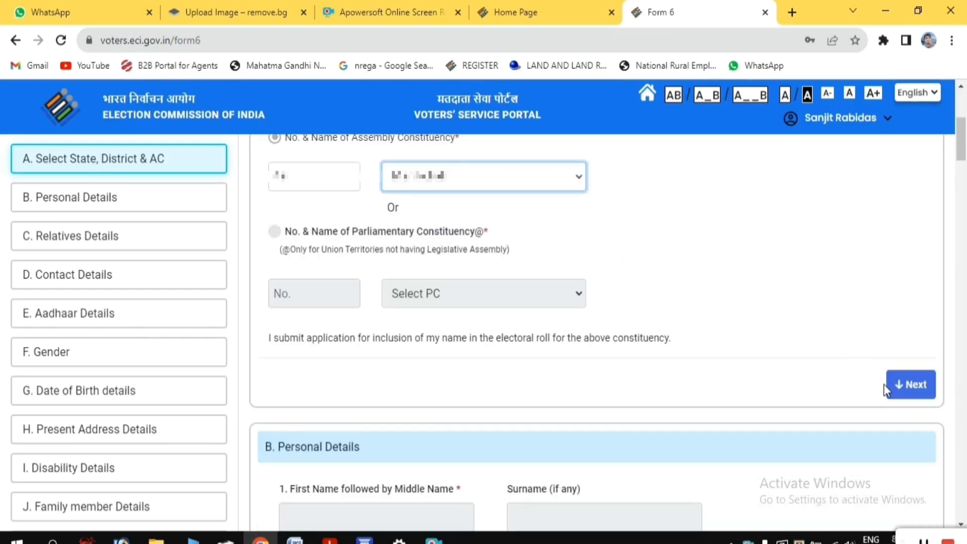
click(916, 387)
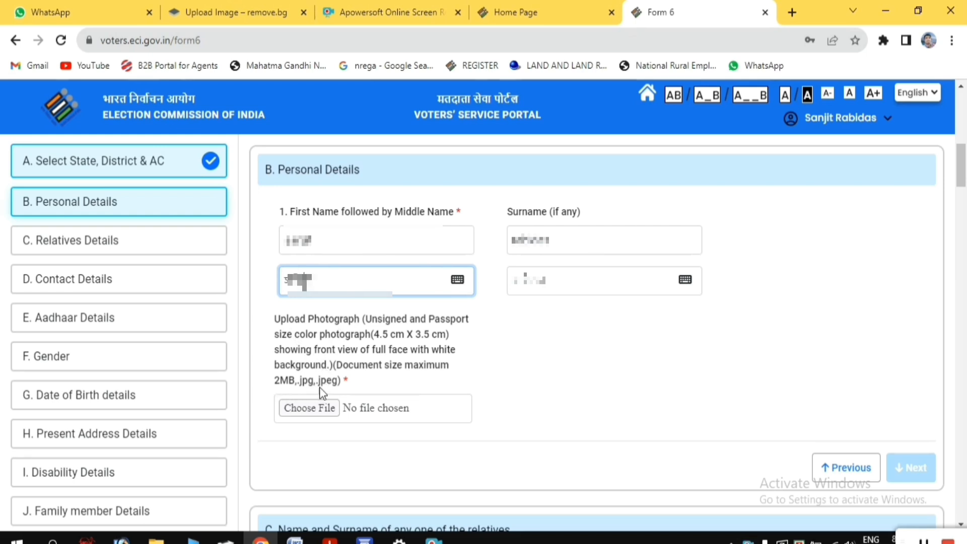
Upload the applicant's passport photograph from Downloads, save the crop, and continue to the relatives section
click(307, 412)
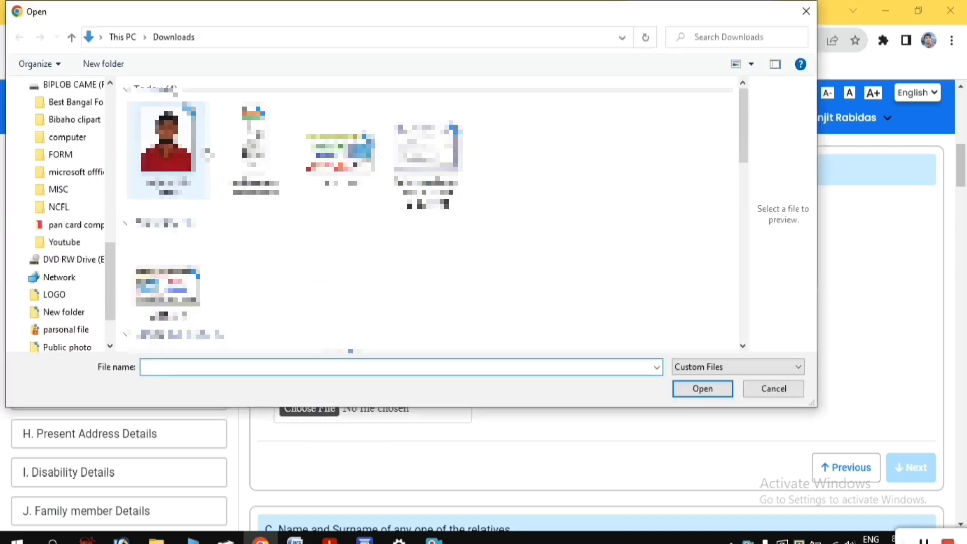
click(171, 149)
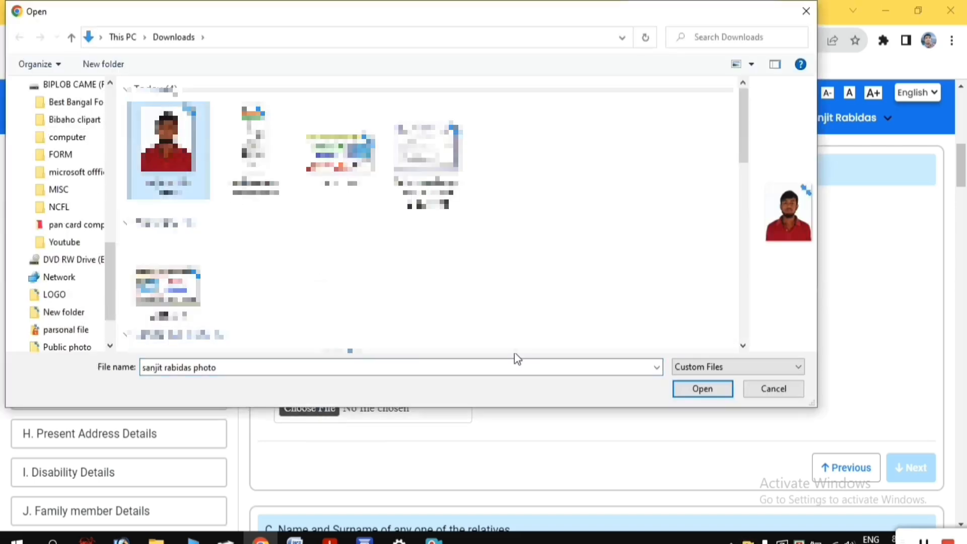
click(678, 395)
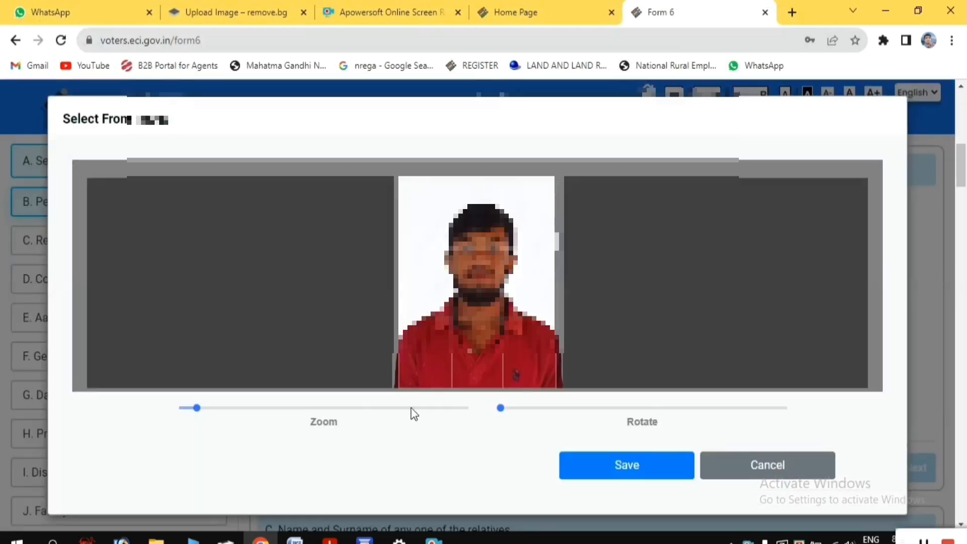
click(638, 471)
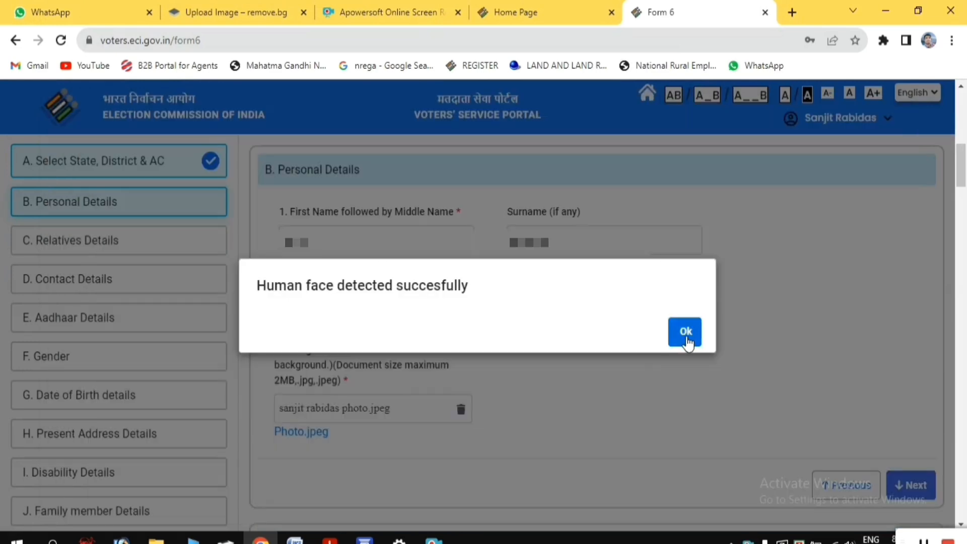
click(686, 341)
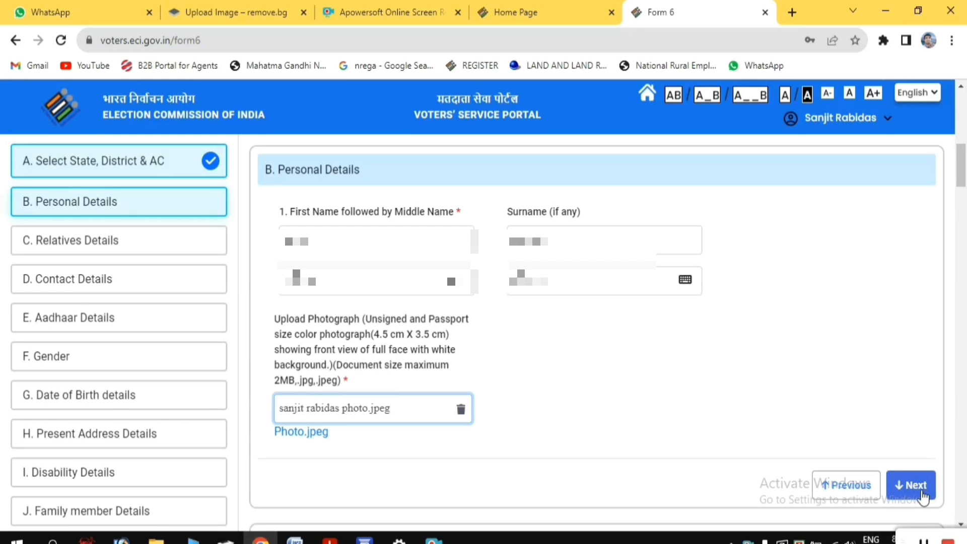
click(921, 490)
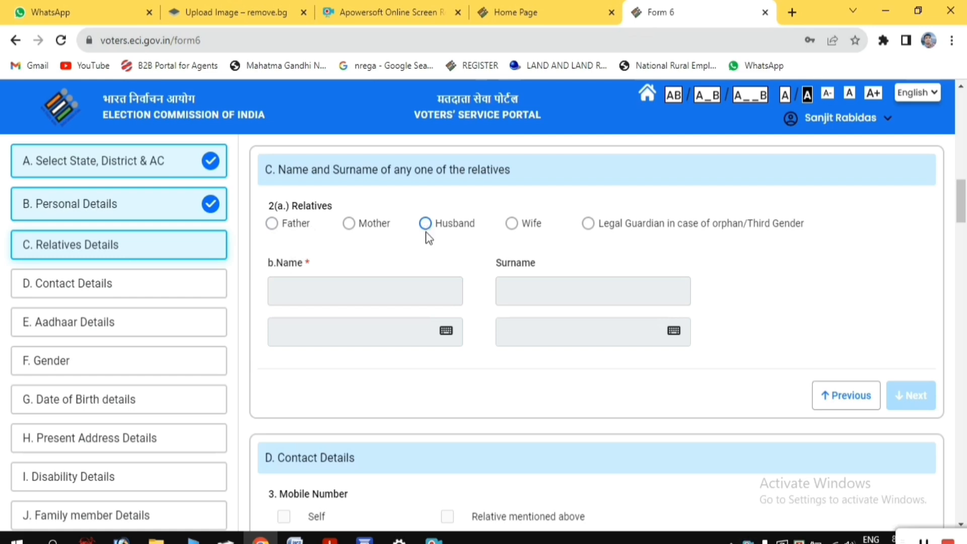
Set the relative type to Father, fill in the father's name and surname, and continue to Contact Details
click(296, 235)
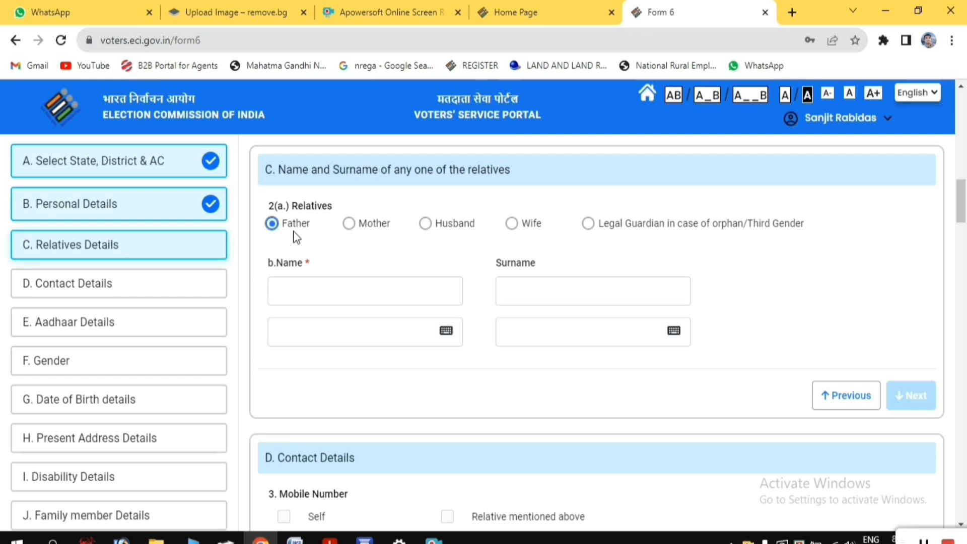
click(297, 292)
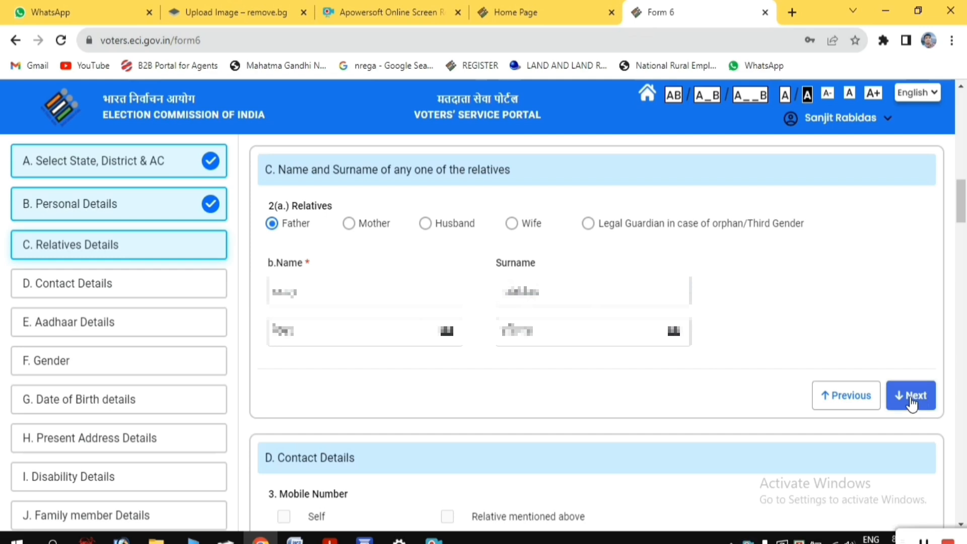
click(912, 397)
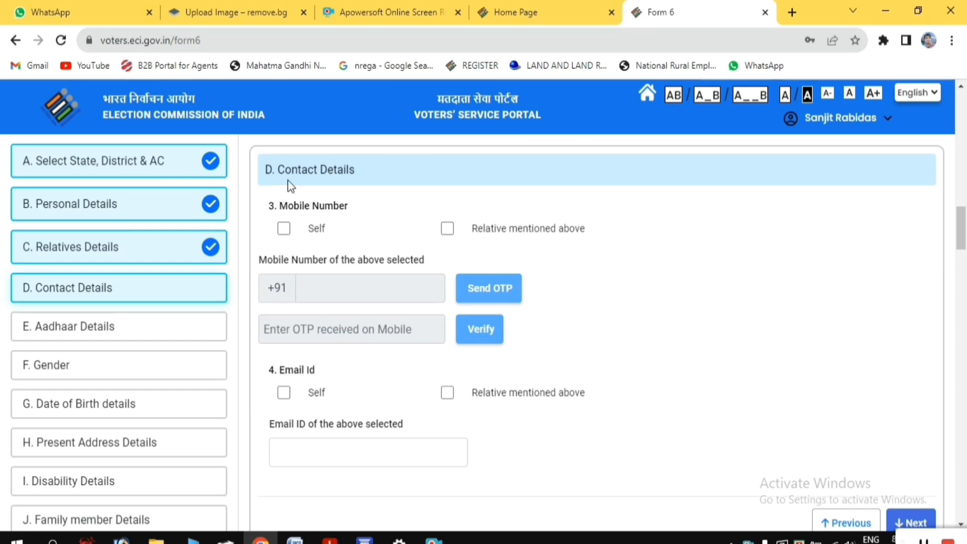
Mark the mobile number and email as Self, fill in the applicant's contact details, and continue
click(284, 229)
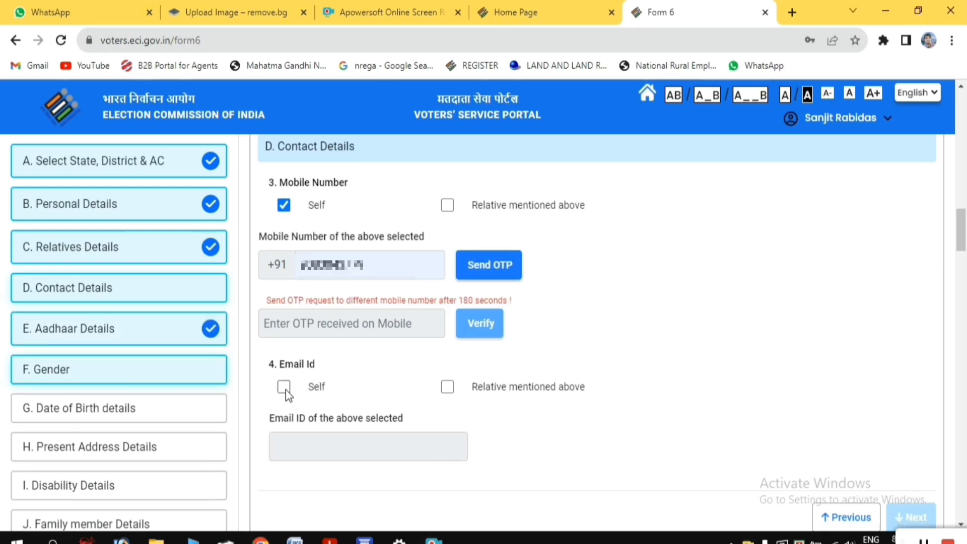
click(285, 387)
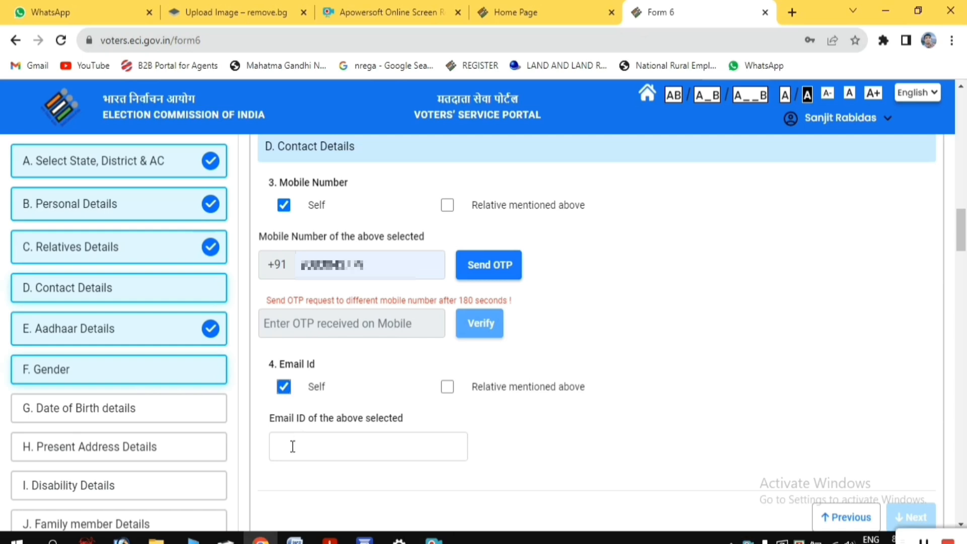
click(347, 445)
scroll(907, 326, down, 7)
click(907, 325)
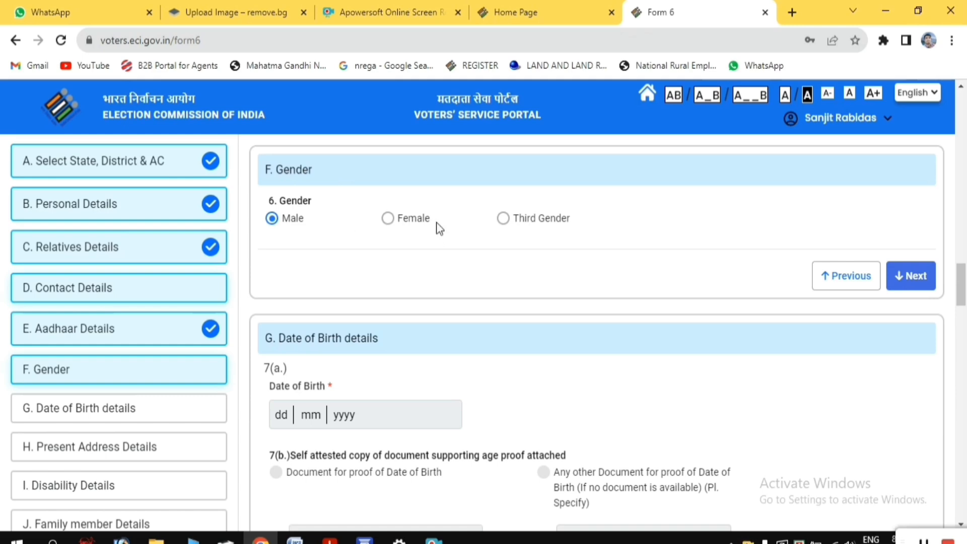
Continue past the gender section, enter the applicant's date of birth, and choose Aadhaar Card as its proof document
click(915, 277)
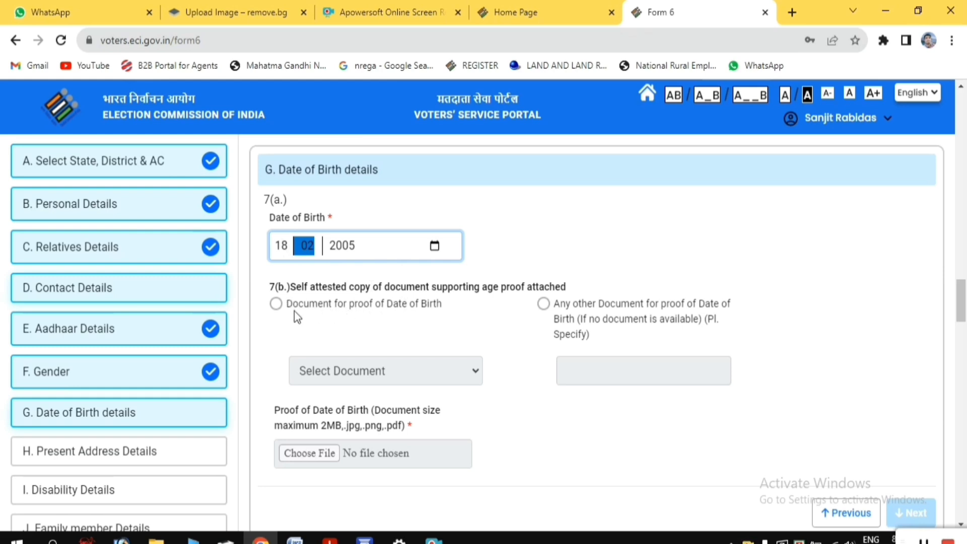
click(275, 305)
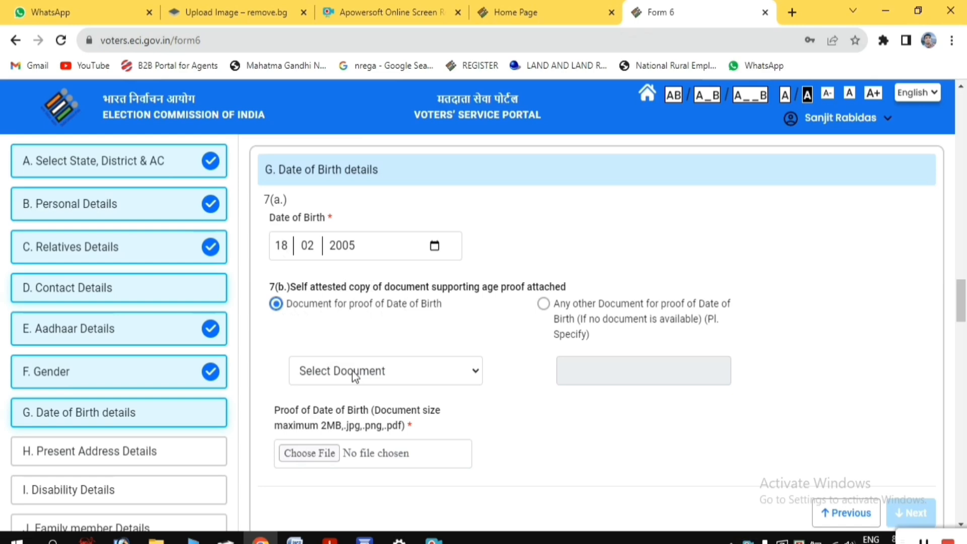
click(409, 379)
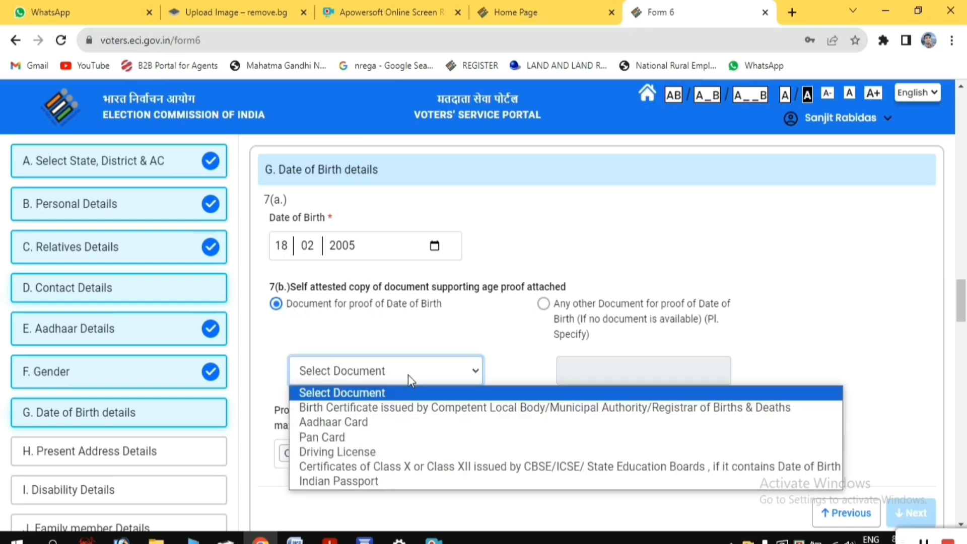
click(362, 424)
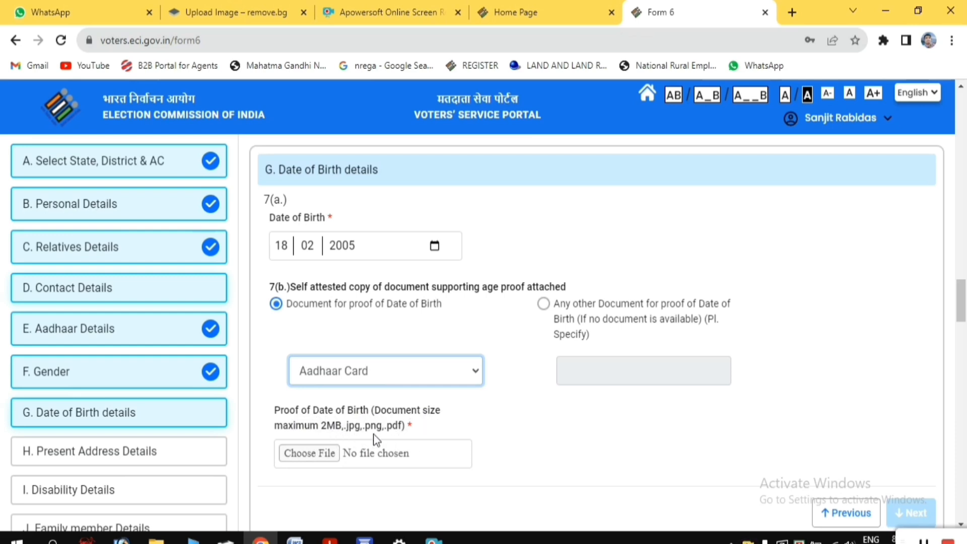
Upload the applicant's Aadhaar card image from Downloads as date of birth proof and continue to Present Address Details
click(323, 455)
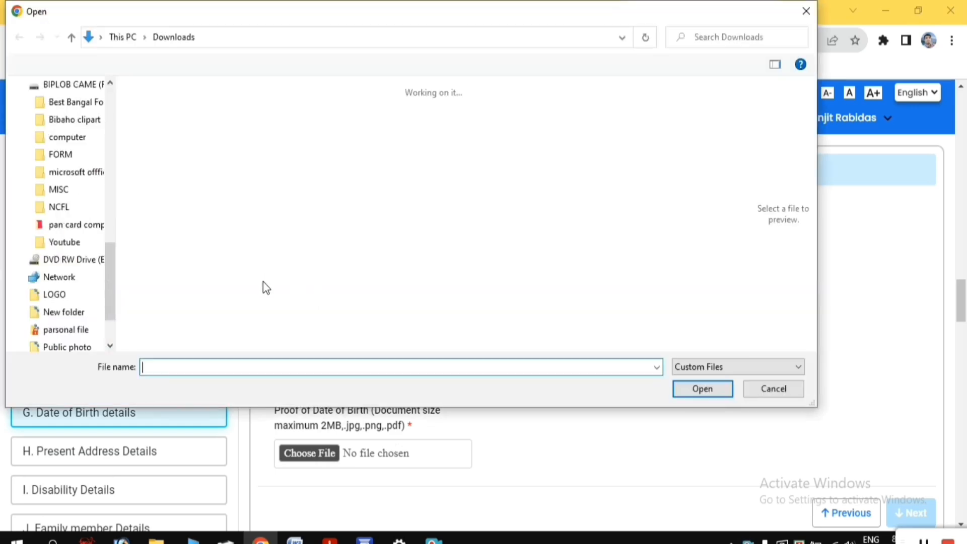
click(253, 150)
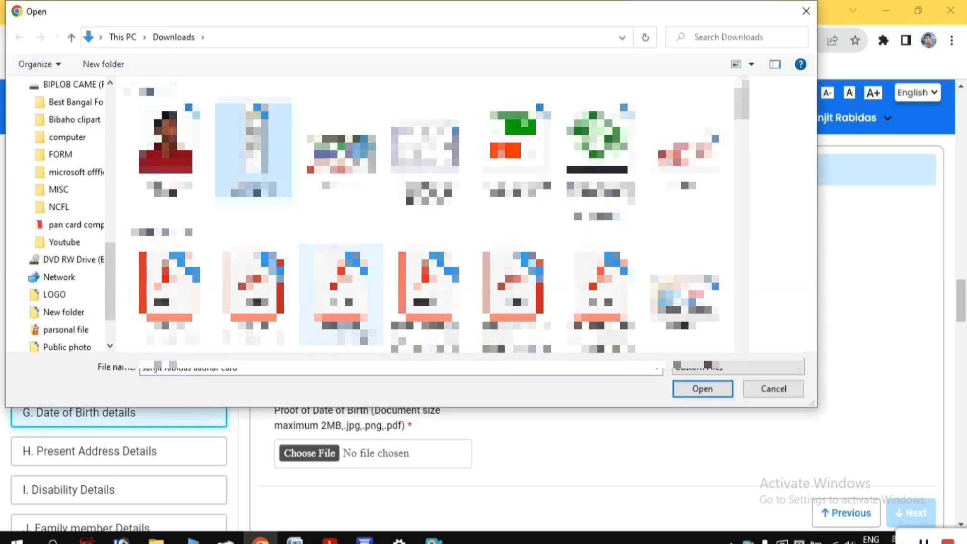
click(700, 389)
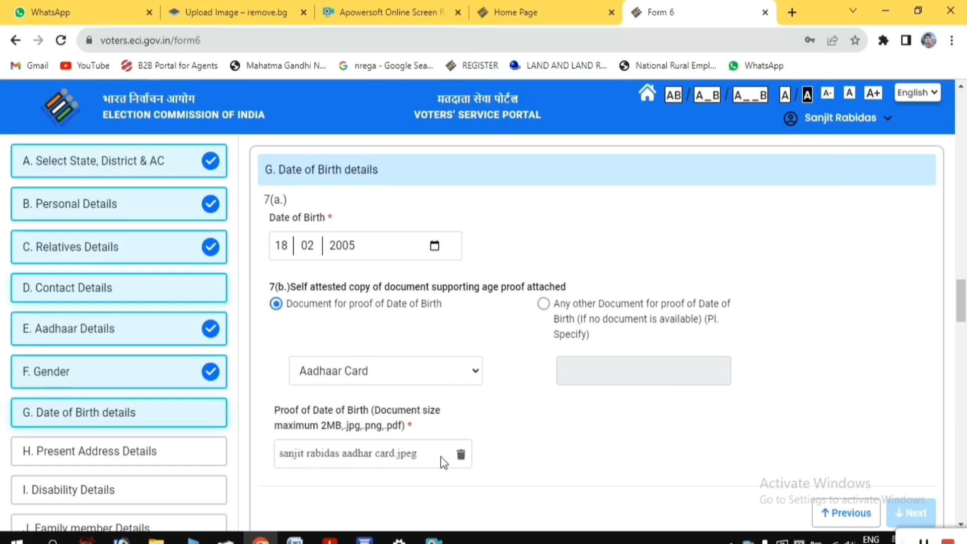
scroll(746, 433, down, 1)
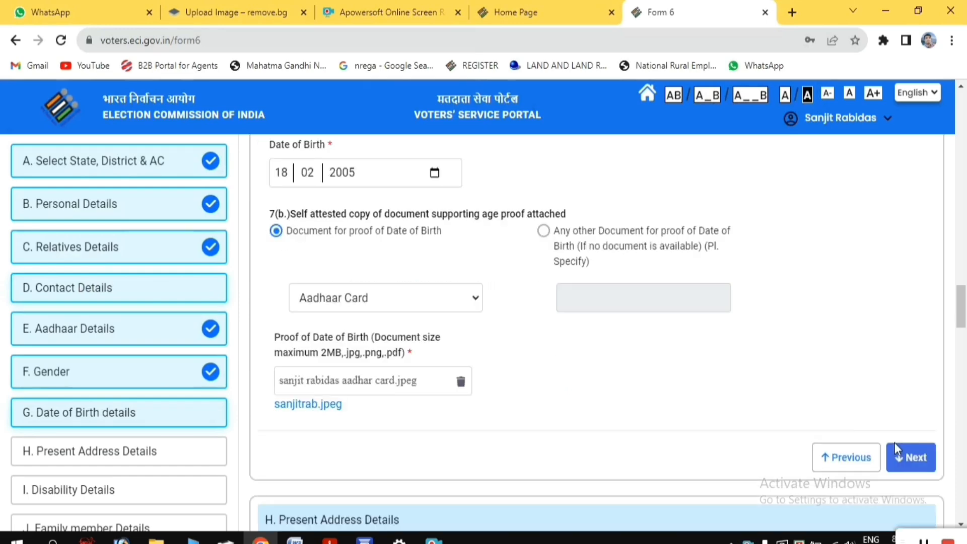
click(914, 459)
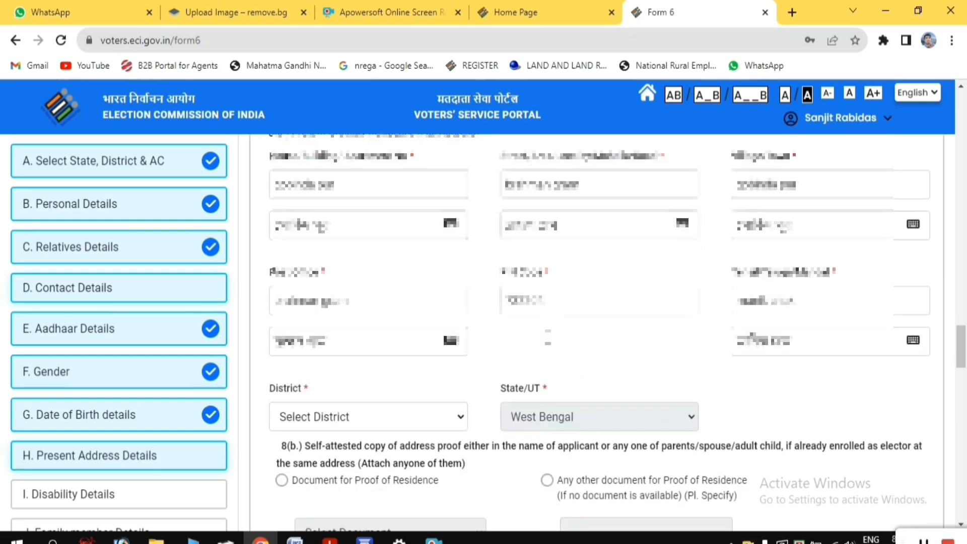
Fill in the applicant's present address fields and set the address district to MALDA
scroll(411, 343, down, 2)
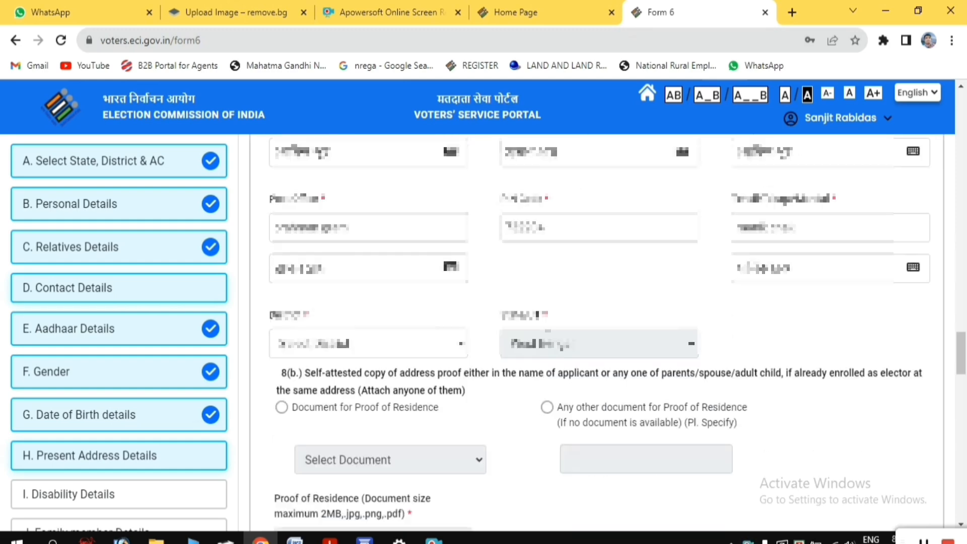
click(326, 345)
click(337, 380)
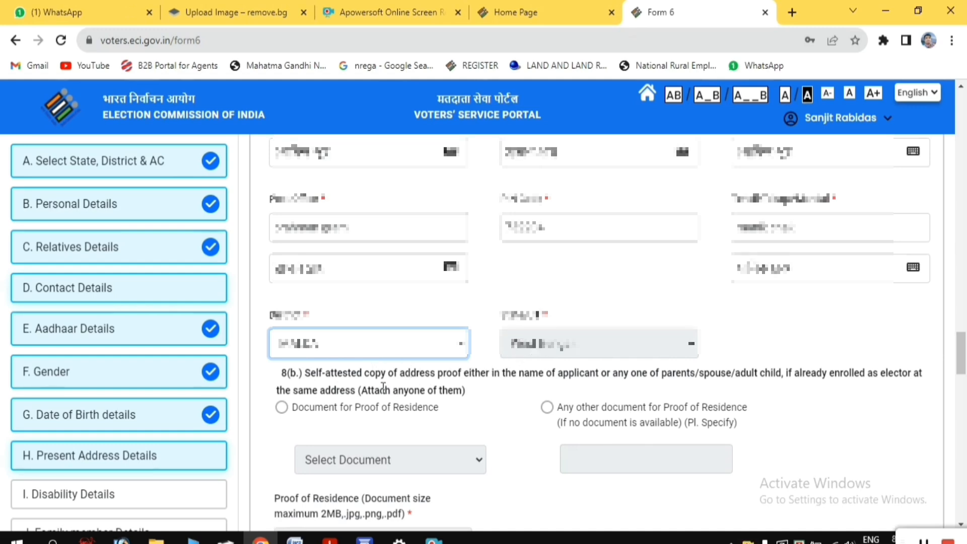
Select the Document for Proof of Residence option and choose Aadhaar Card as the address proof document
scroll(383, 387, down, 3)
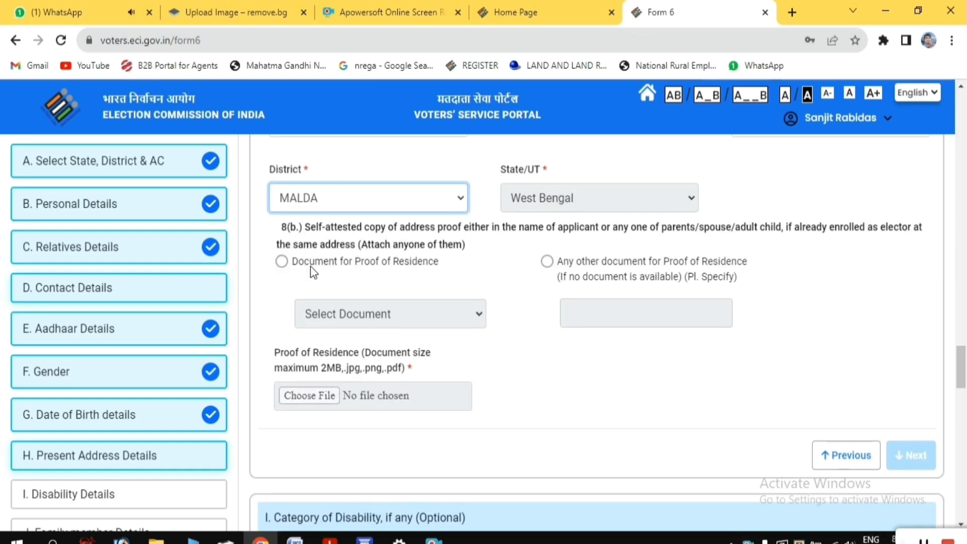
click(282, 261)
click(364, 317)
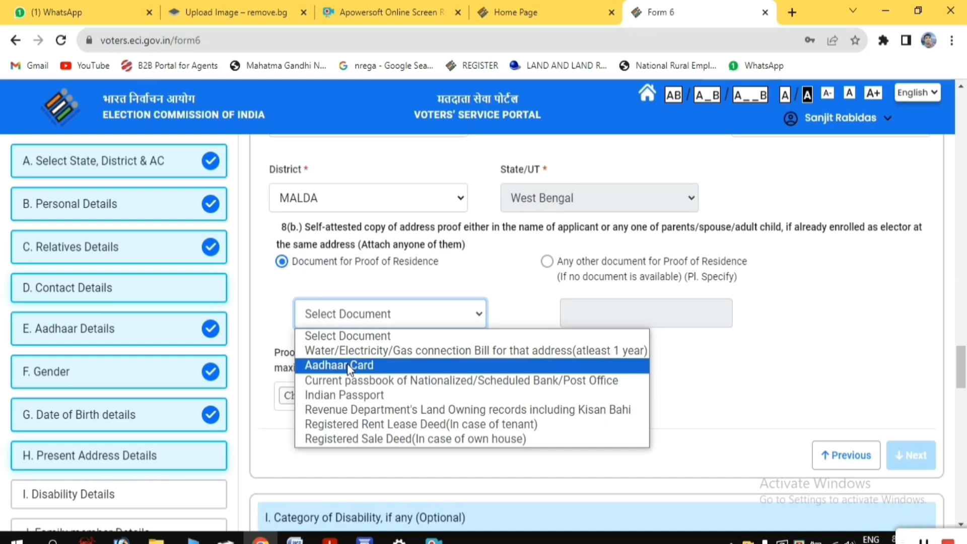
click(360, 367)
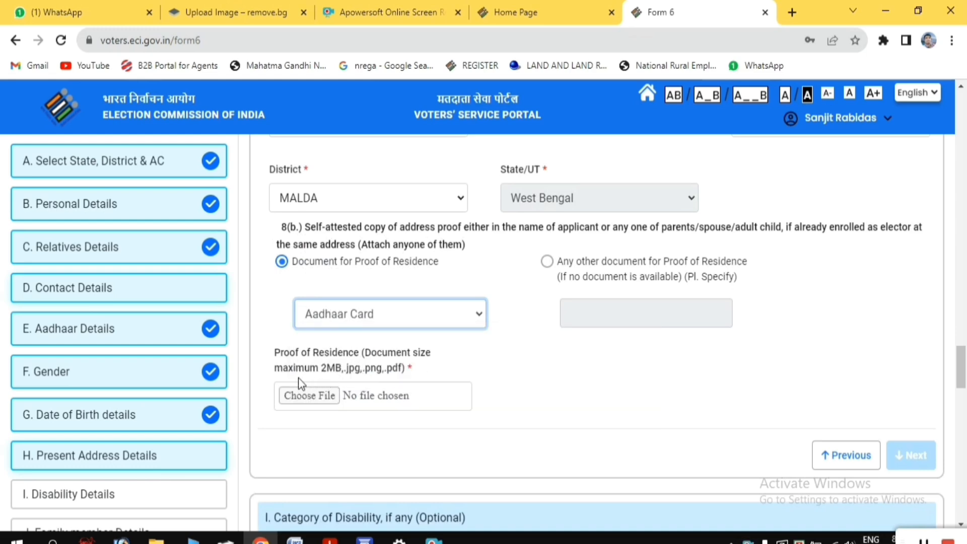
Upload the applicant's Aadhaar card image from Downloads as proof of residence and continue to the disability section
click(295, 400)
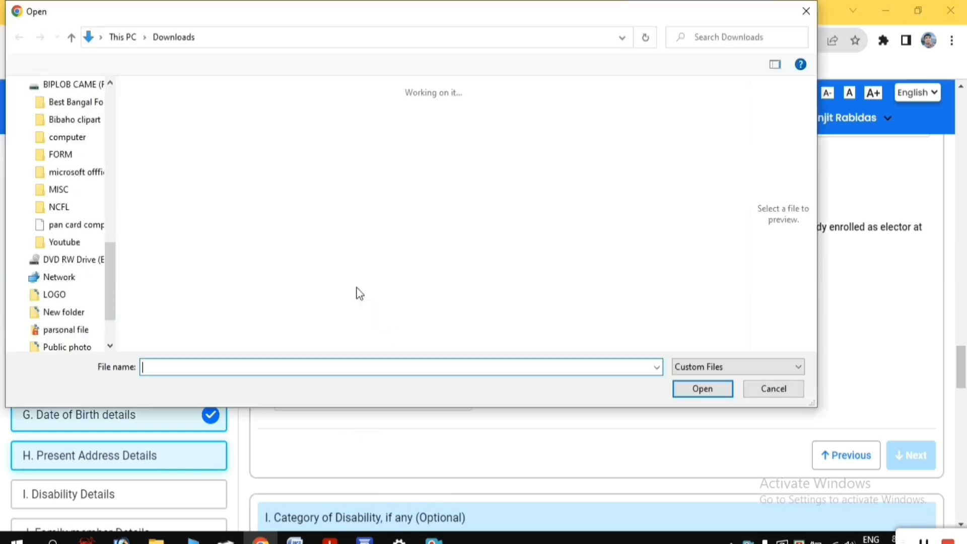
click(255, 151)
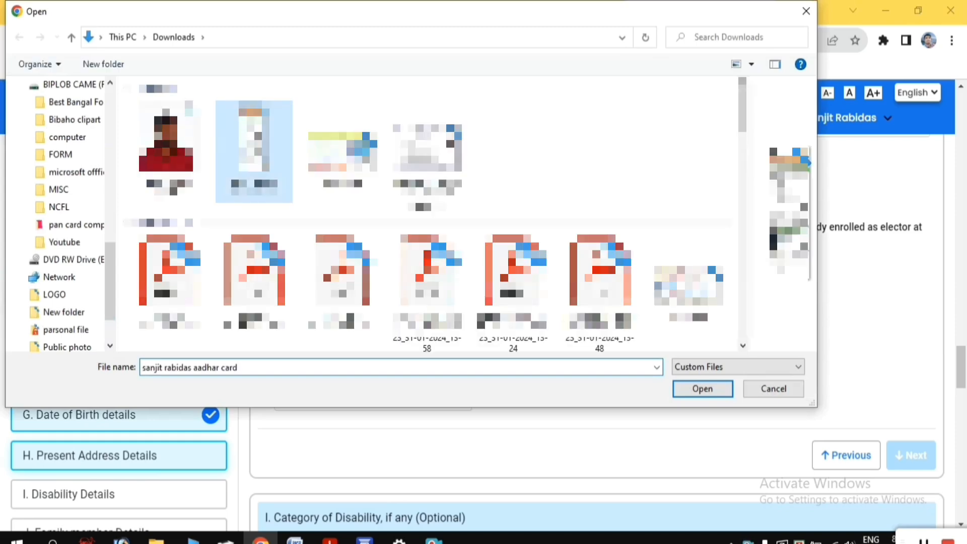
click(703, 389)
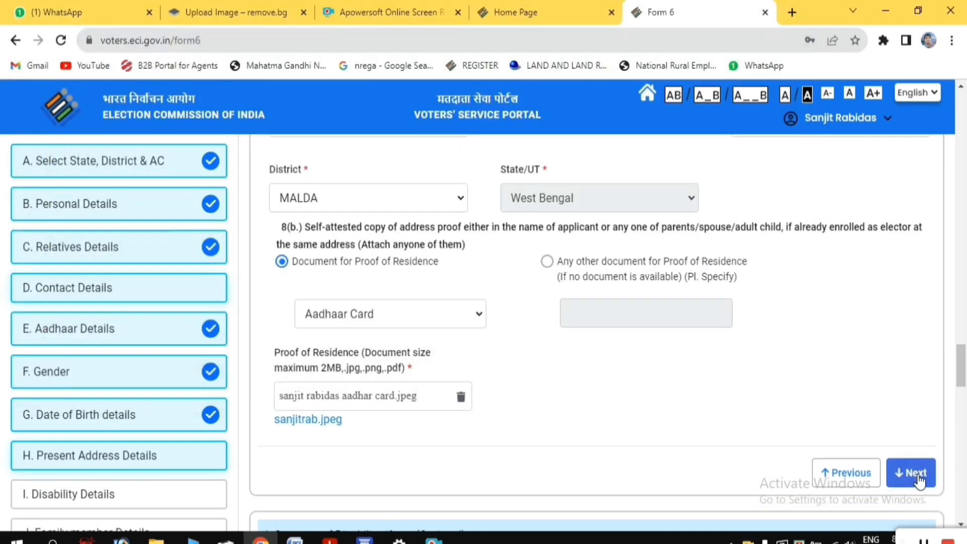
click(911, 474)
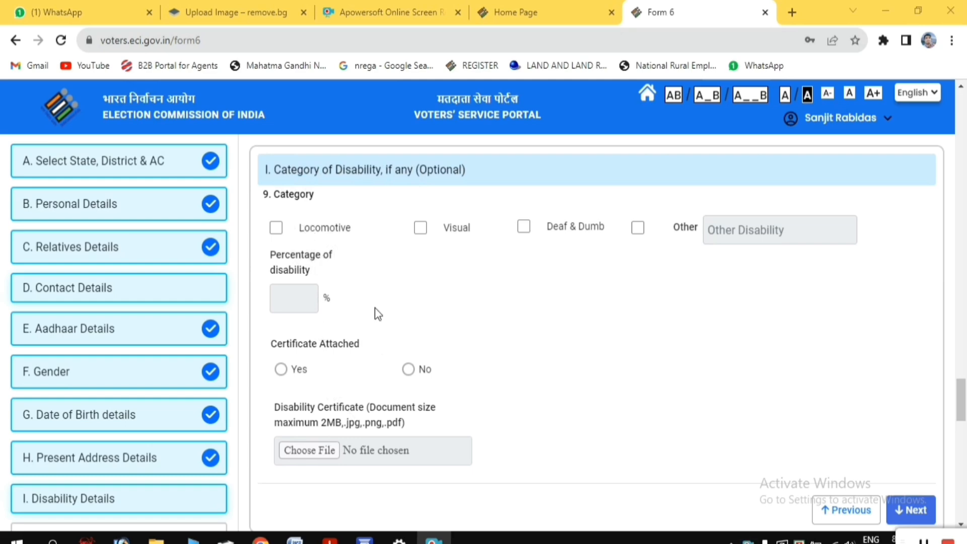
Continue past the disability and family member sections, and set the birthplace in the Declaration to West Bengal state, MALDA district
click(922, 511)
click(912, 316)
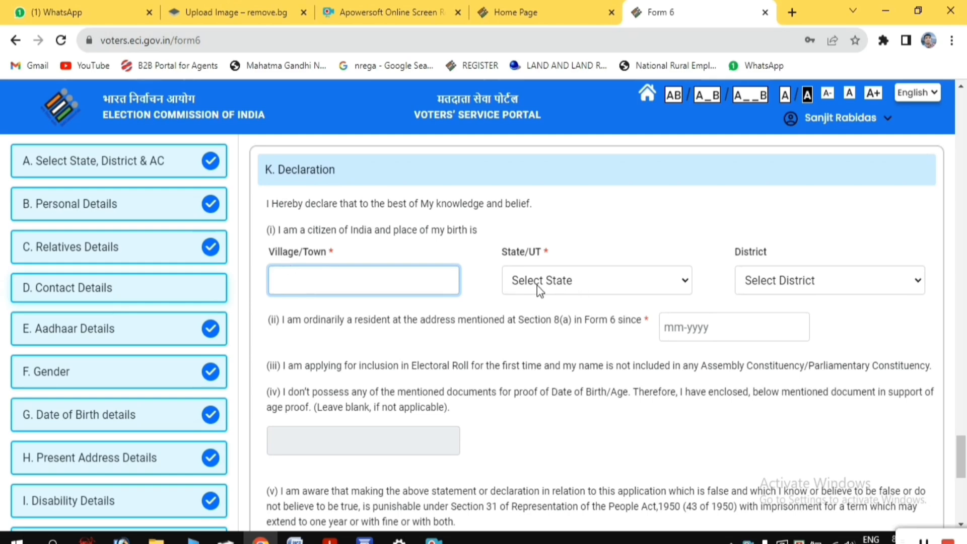
click(588, 287)
scroll(559, 262, down, 5)
click(559, 259)
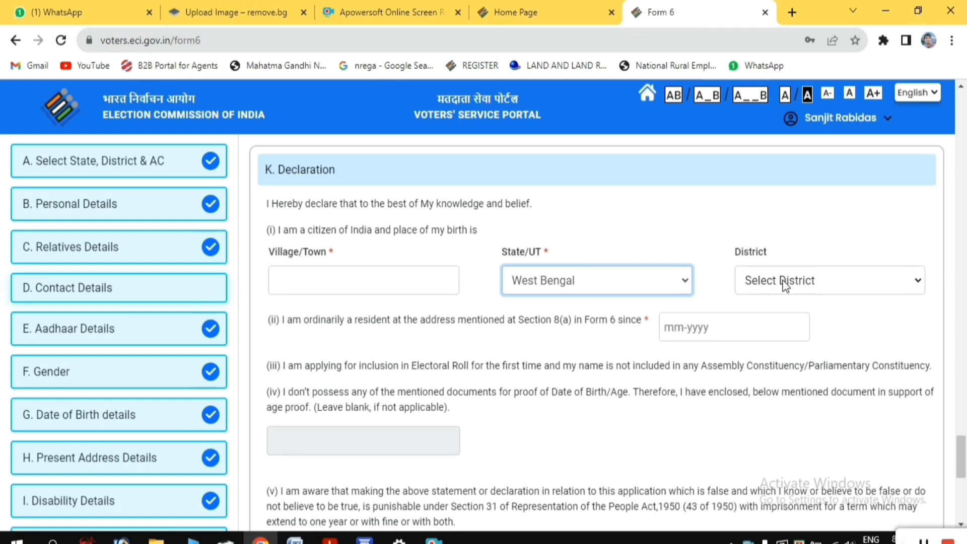
click(784, 285)
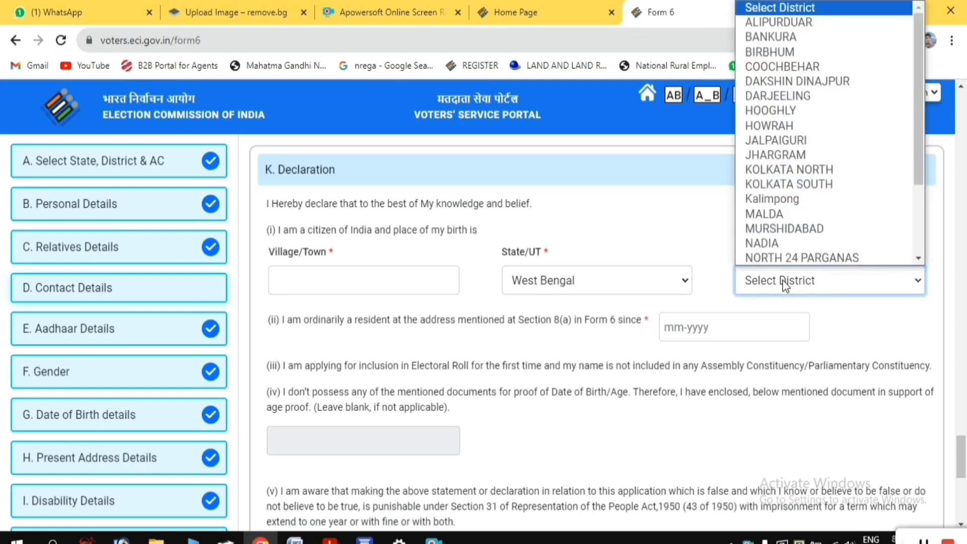
click(779, 223)
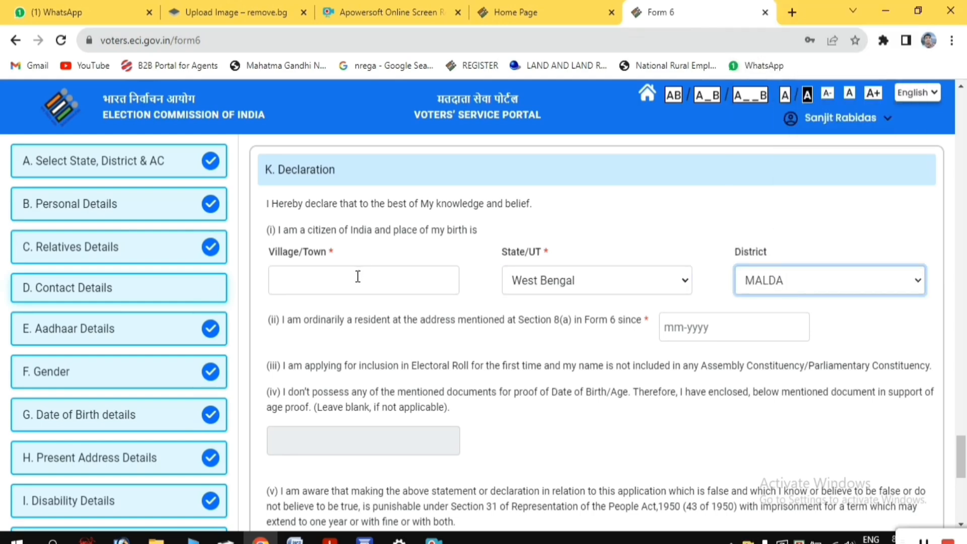
Complete the Declaration with the birth village, residence since 04-2005 and the place of declaration, and continue to the Captcha section
click(677, 325)
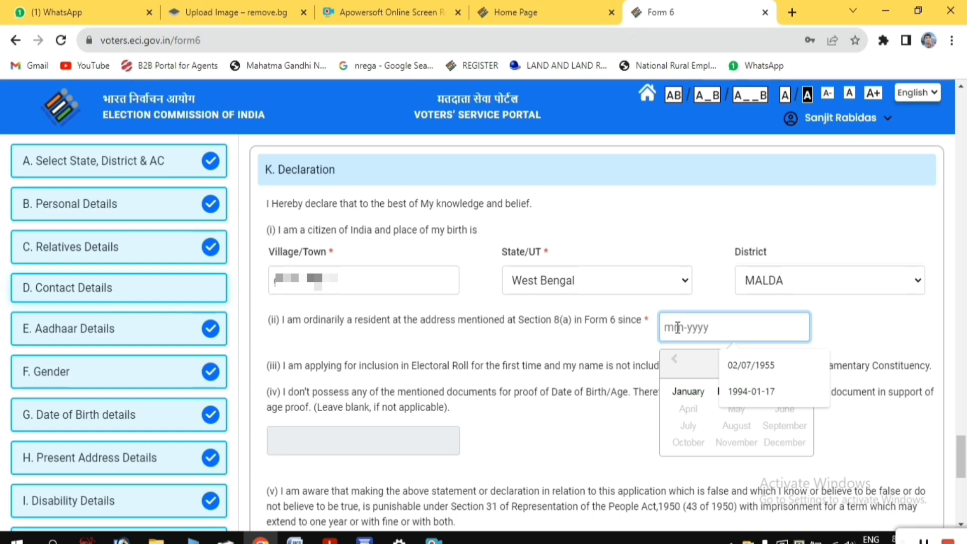
text(04-2005)
scroll(670, 339, down, 4)
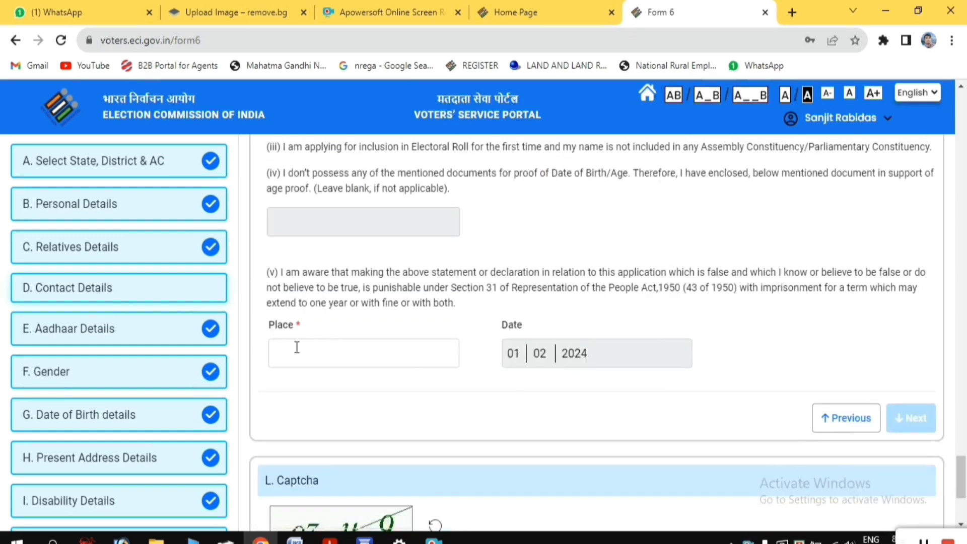
click(299, 351)
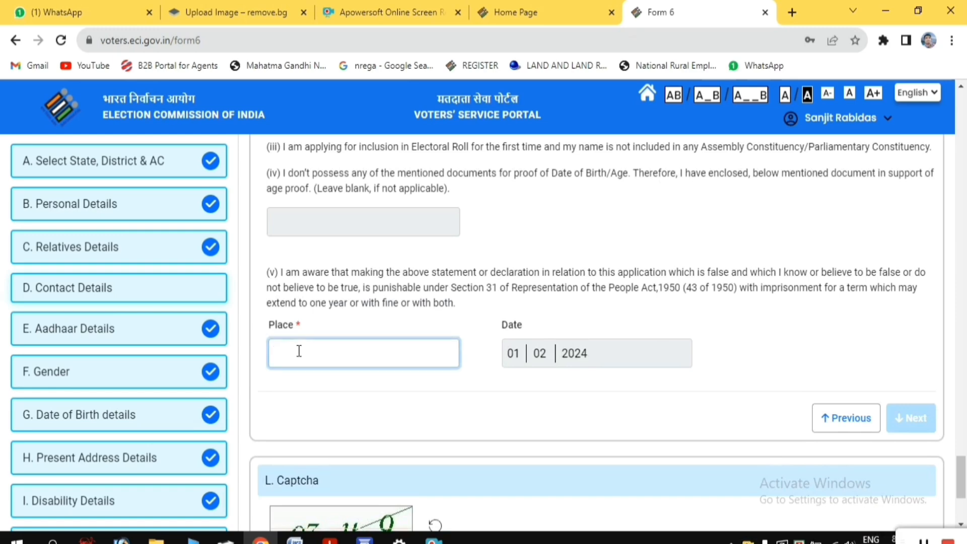
text(g)
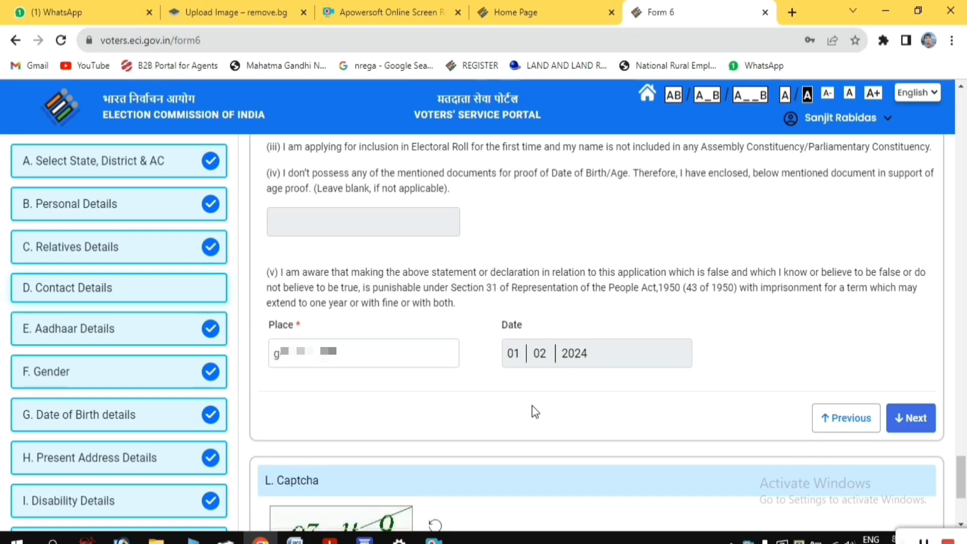
click(915, 419)
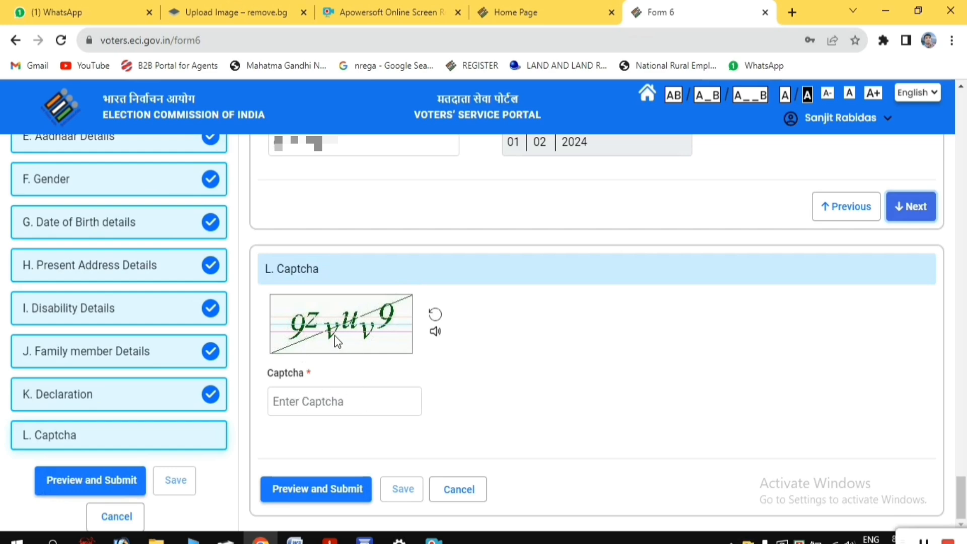
Enter the captcha code shown in the image and open the preview of the completed Form 6
click(366, 403)
text(9zvuv9)
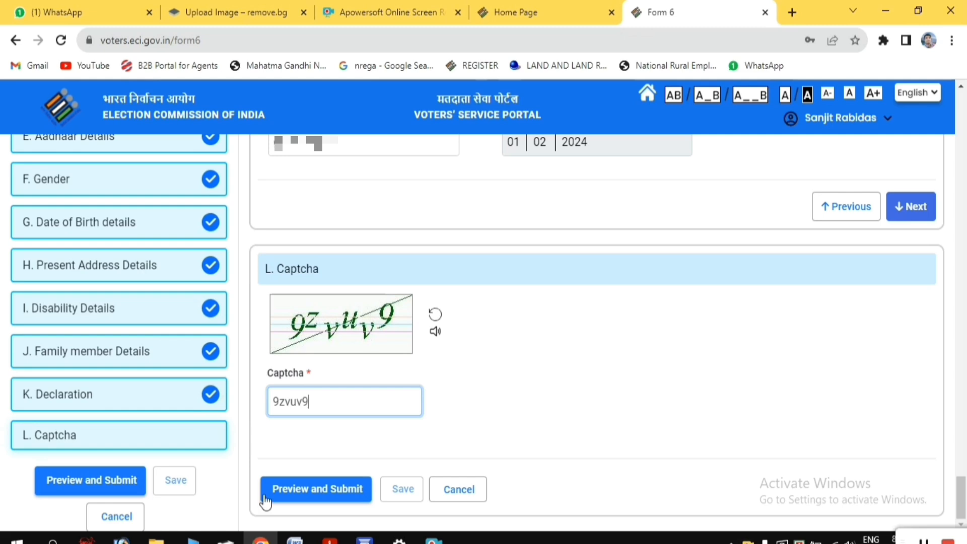
click(309, 498)
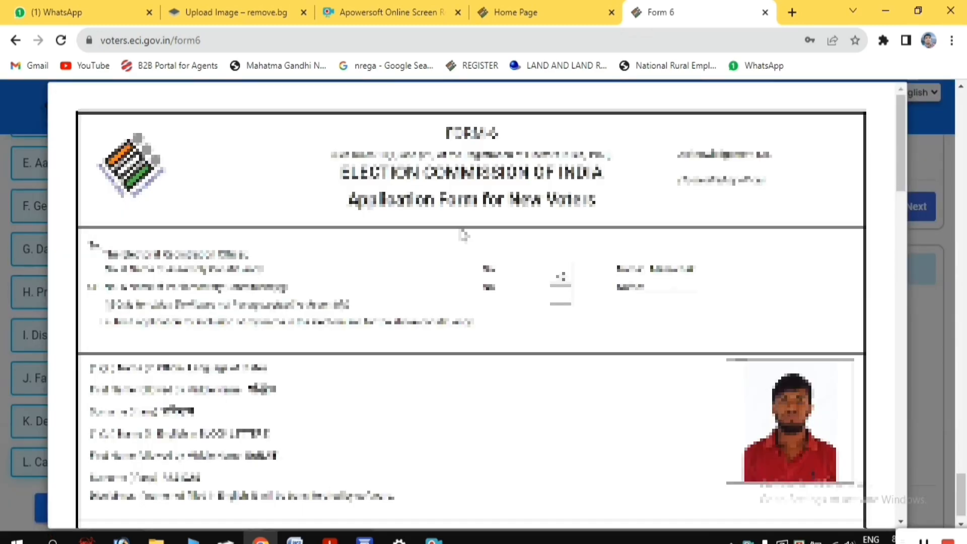
Review the Form 6 preview down to its end, submit the application and confirm the submission
drag(906, 163, 903, 193)
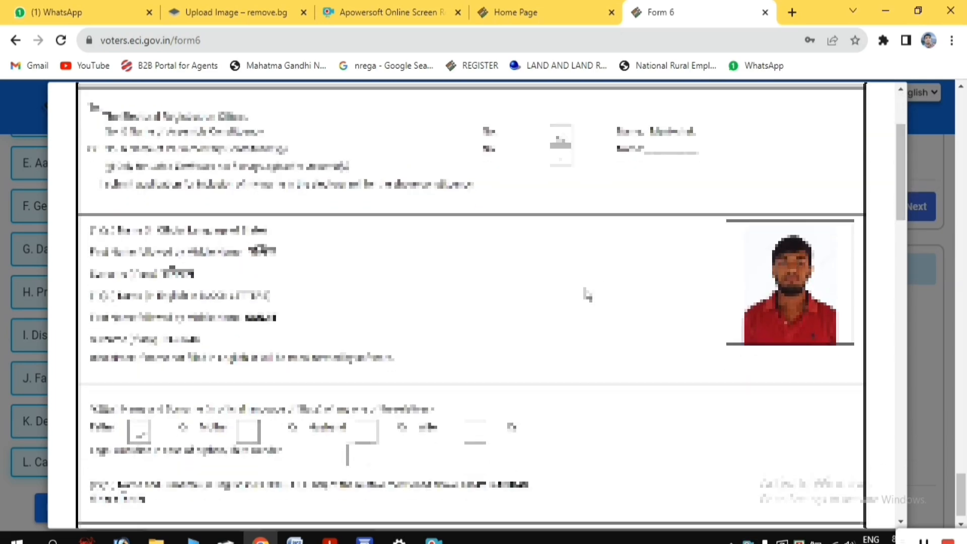
scroll(529, 213, down, 1)
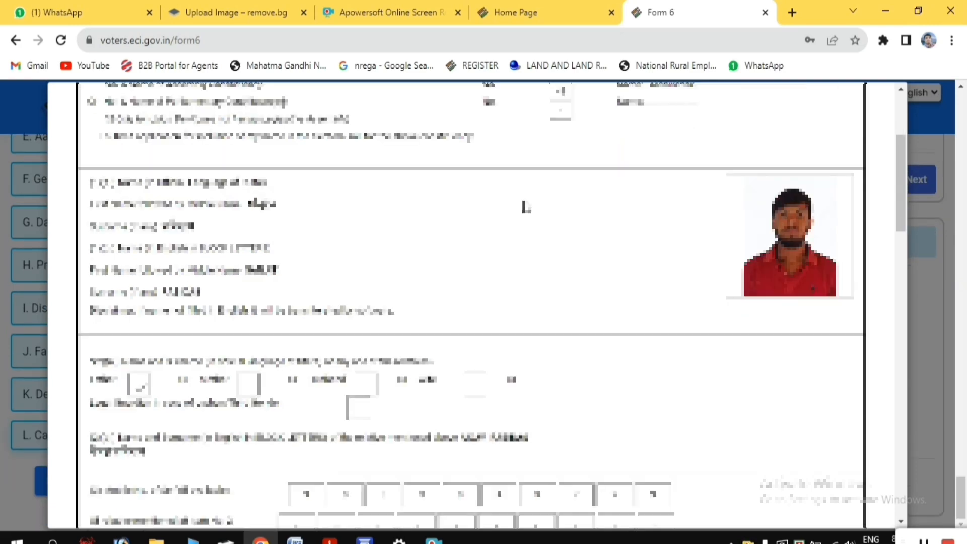
scroll(526, 207, down, 10)
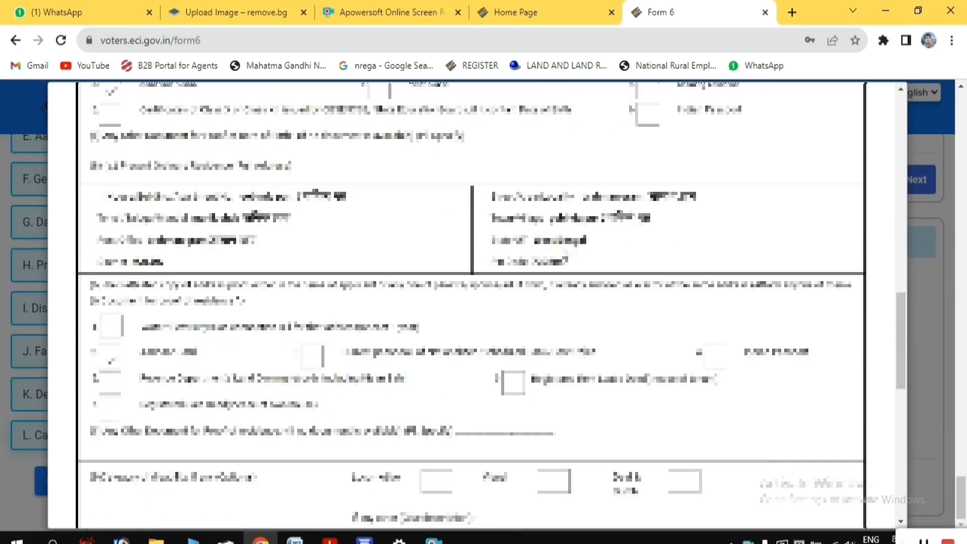
scroll(565, 258, down, 10)
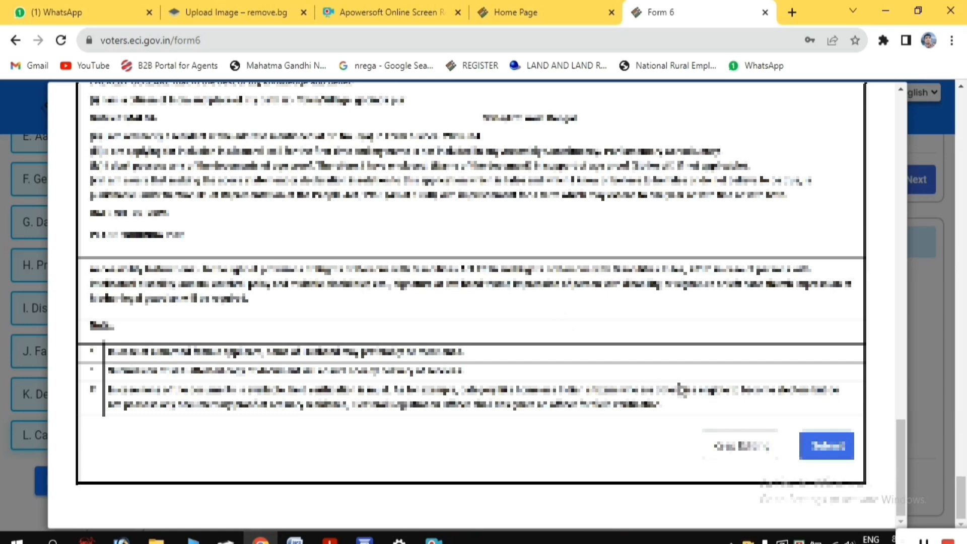
click(827, 448)
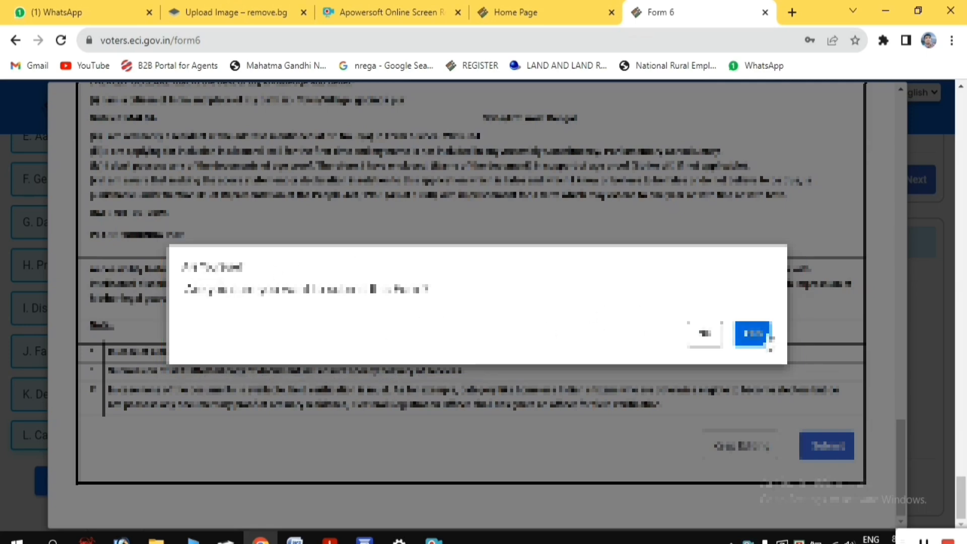
click(753, 333)
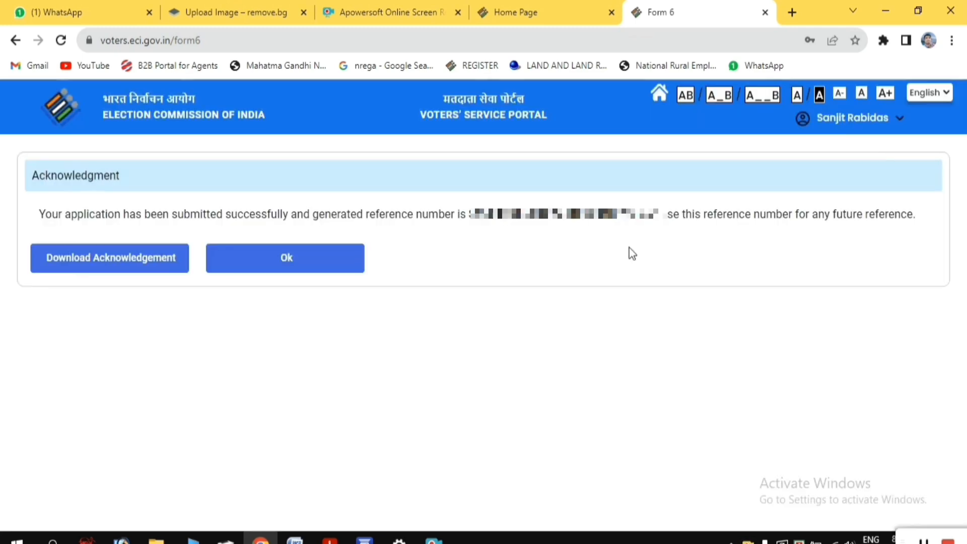